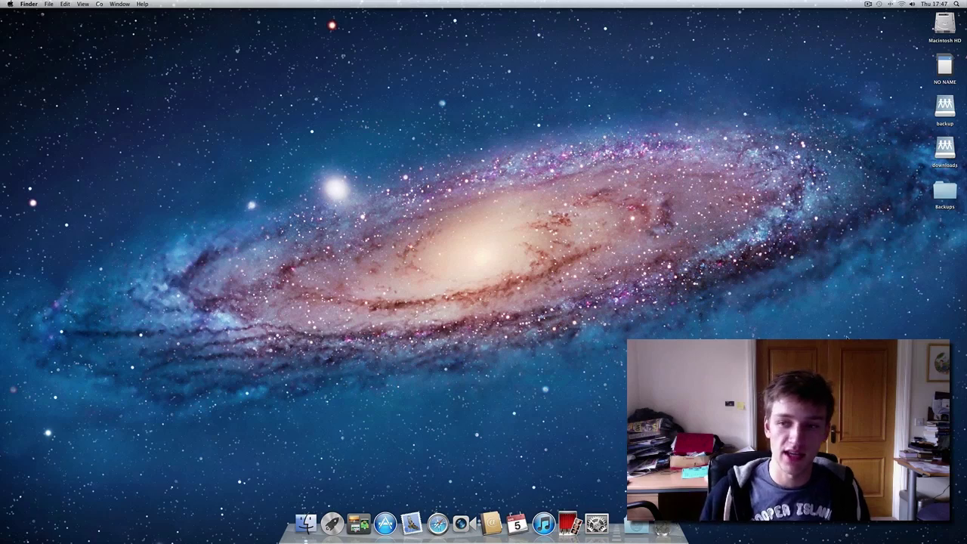
Open a Finder window for Macintosh HD and a second one for the home folder, arranged side by side.
{"action": "double_click", "coordinate": [944, 27]}
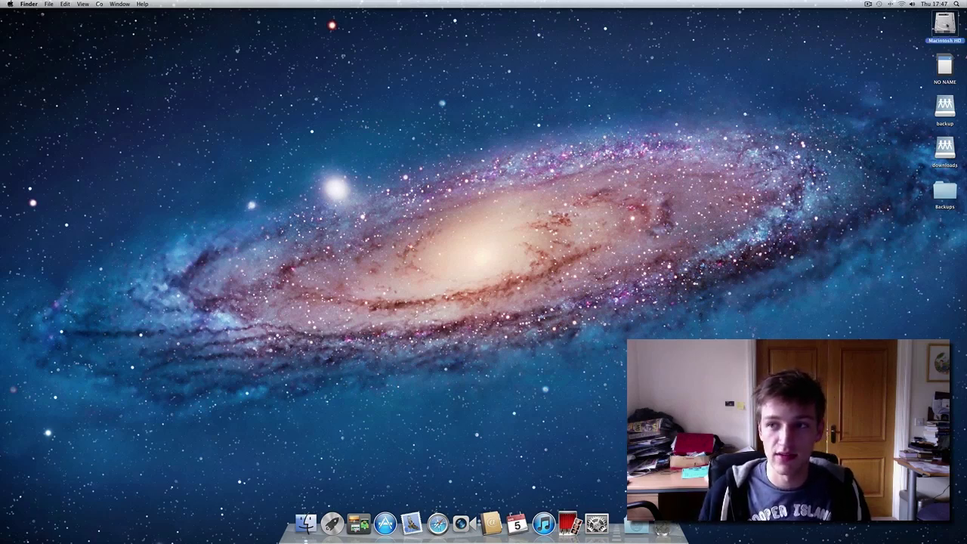
{"action": "left_click_drag", "start_coordinate": [671, 300], "coordinate": [345, 221]}
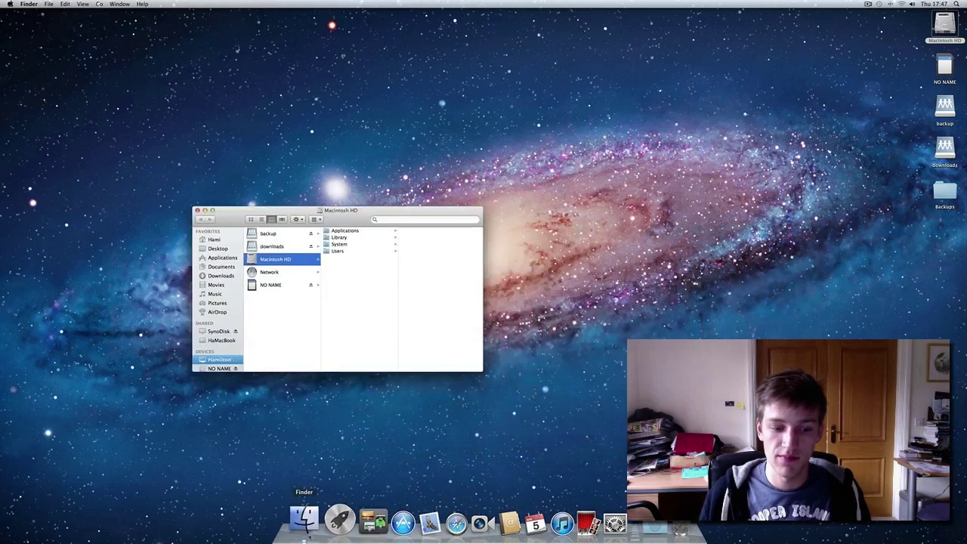
{"action": "right_click", "coordinate": [306, 527]}
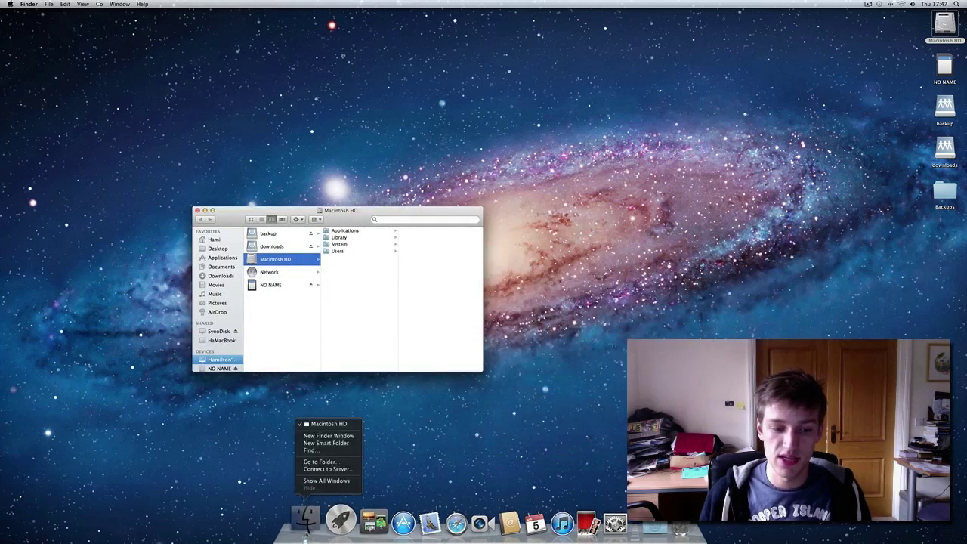
{"action": "left_click", "coordinate": [340, 437]}
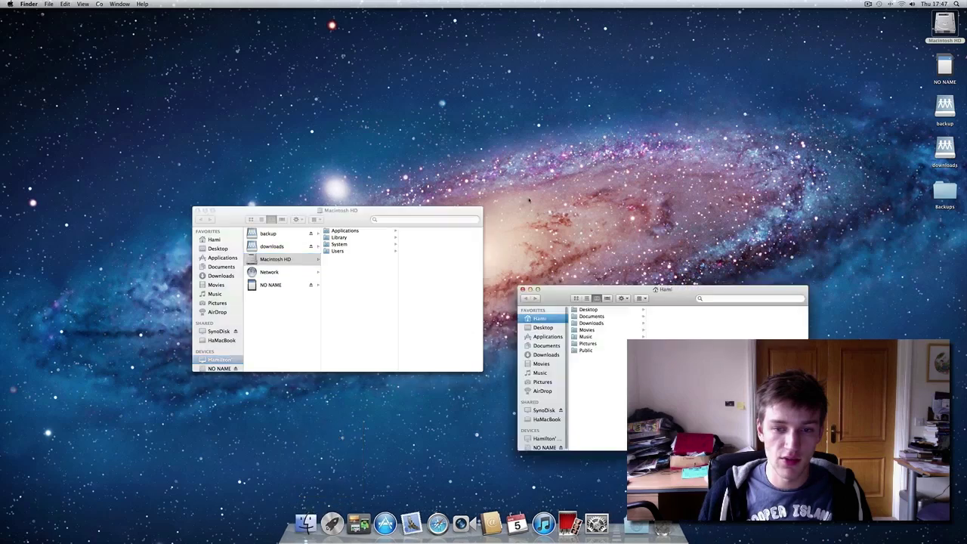
{"action": "left_click_drag", "start_coordinate": [577, 289], "coordinate": [552, 213]}
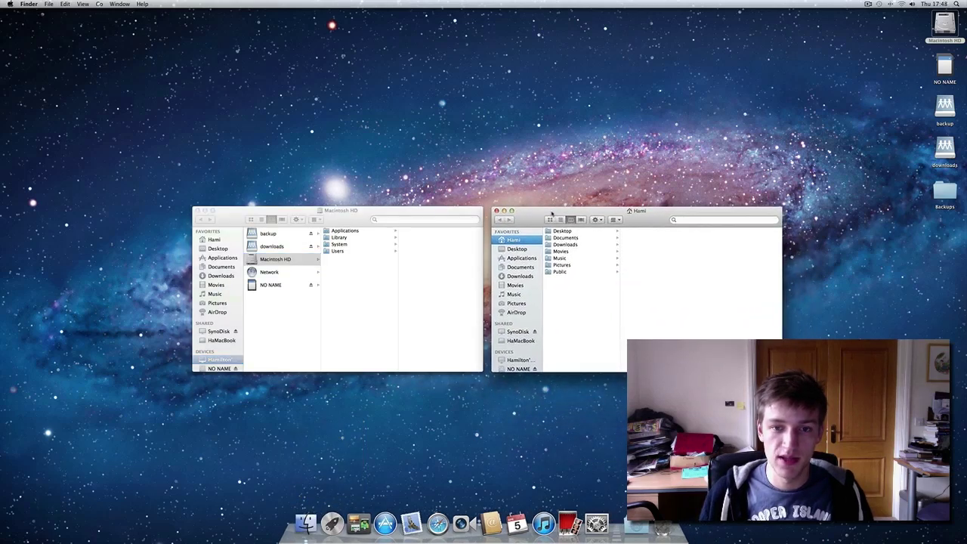
Show the Music folder inside the desktop's Backups folder in the Macintosh HD Finder window.
{"action": "left_click_drag", "start_coordinate": [235, 266], "coordinate": [217, 281]}
{"action": "left_click", "coordinate": [224, 251]}
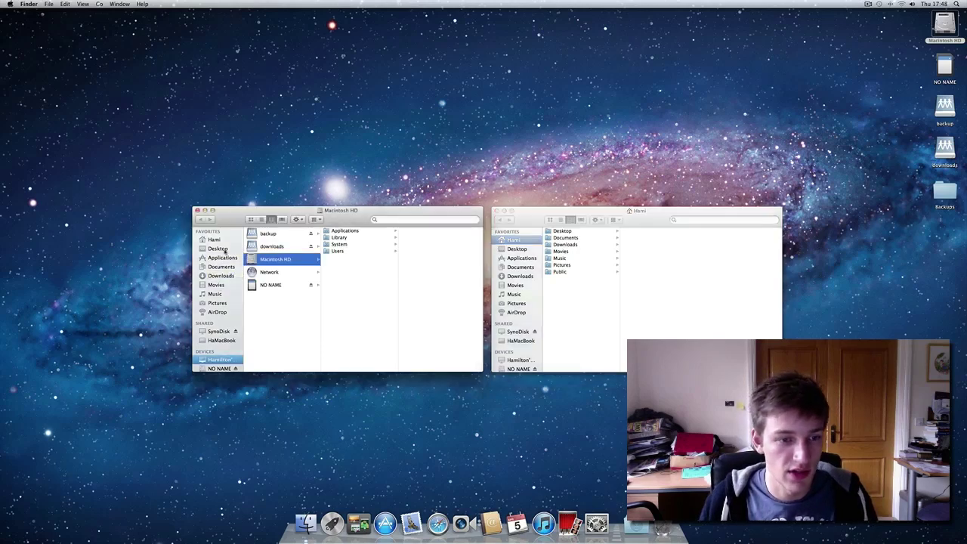
{"action": "left_click", "coordinate": [220, 249]}
{"action": "left_click", "coordinate": [266, 232]}
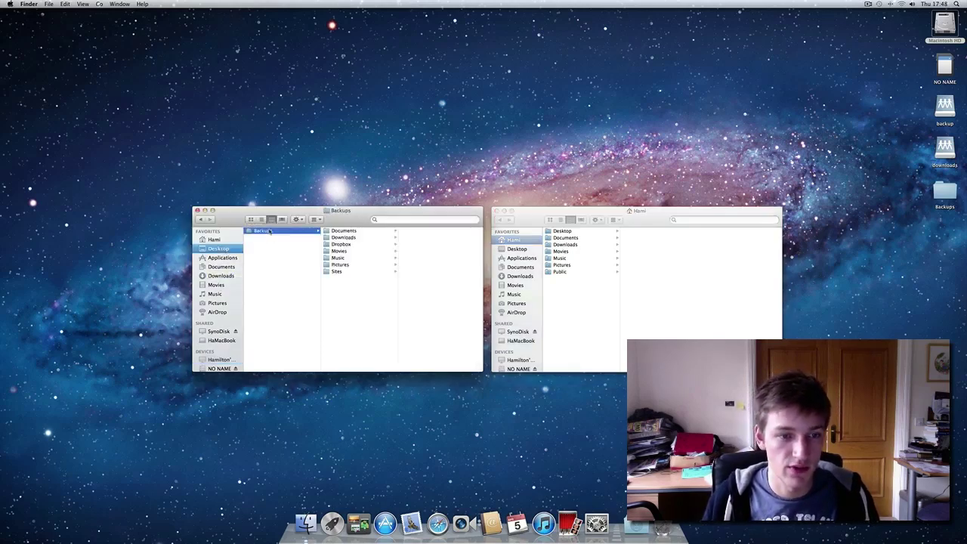
{"action": "left_click", "coordinate": [340, 258]}
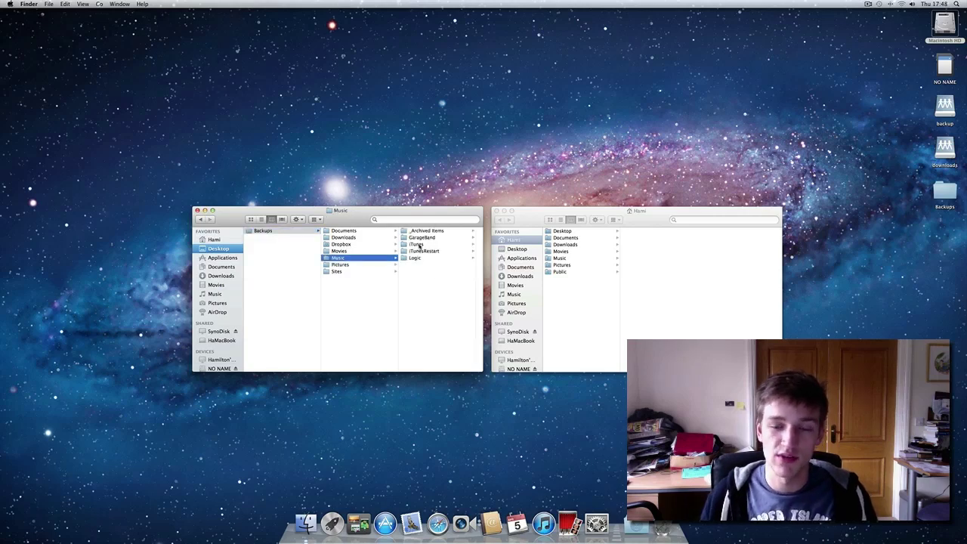
Show the home folder's Music folder in the second Finder window and move all the backed-up Music subfolders into it.
{"action": "left_click", "coordinate": [602, 215]}
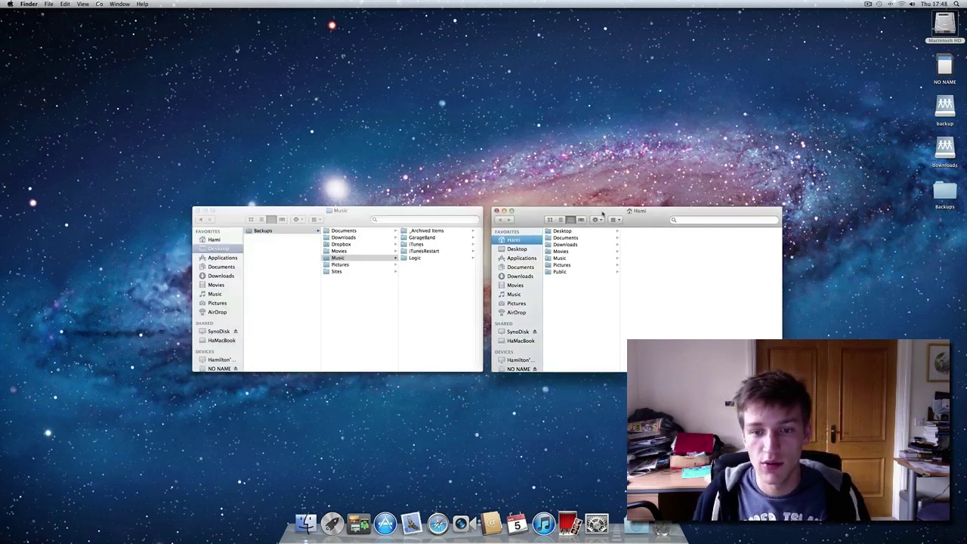
{"action": "mouse_move", "coordinate": [602, 213]}
{"action": "left_mouse_down"}
{"action": "mouse_move", "coordinate": [624, 206]}
{"action": "mouse_move", "coordinate": [598, 215]}
{"action": "mouse_move", "coordinate": [609, 216]}
{"action": "left_mouse_up"}
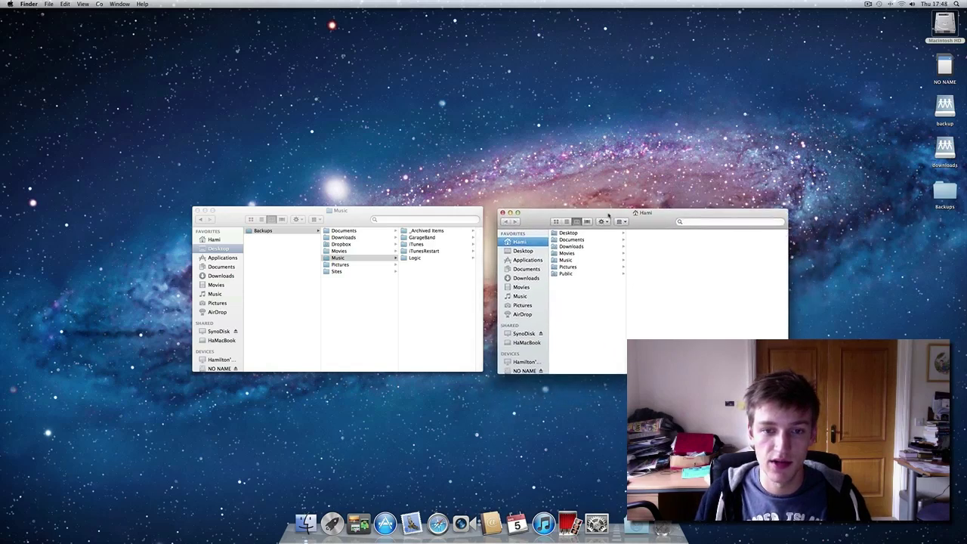
{"action": "left_click", "coordinate": [520, 242]}
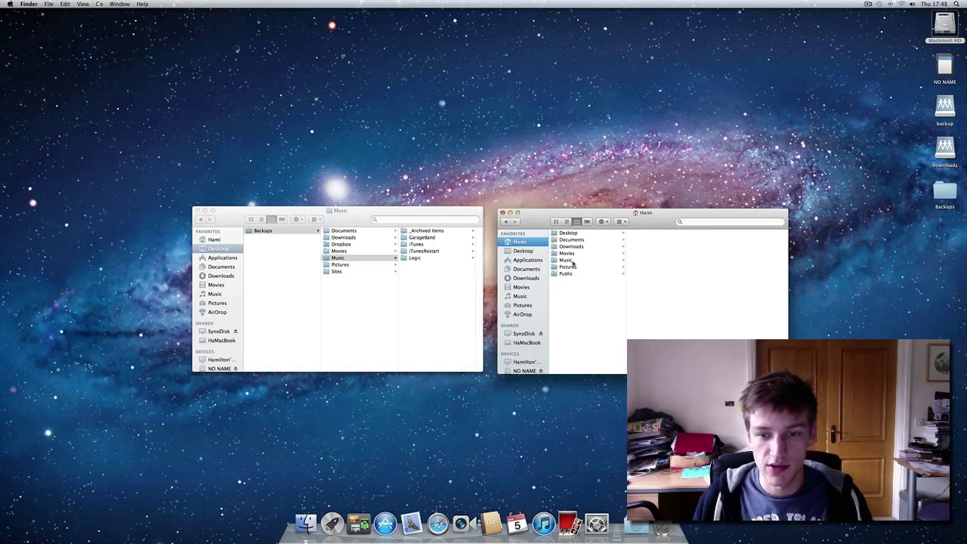
{"action": "left_click", "coordinate": [566, 260]}
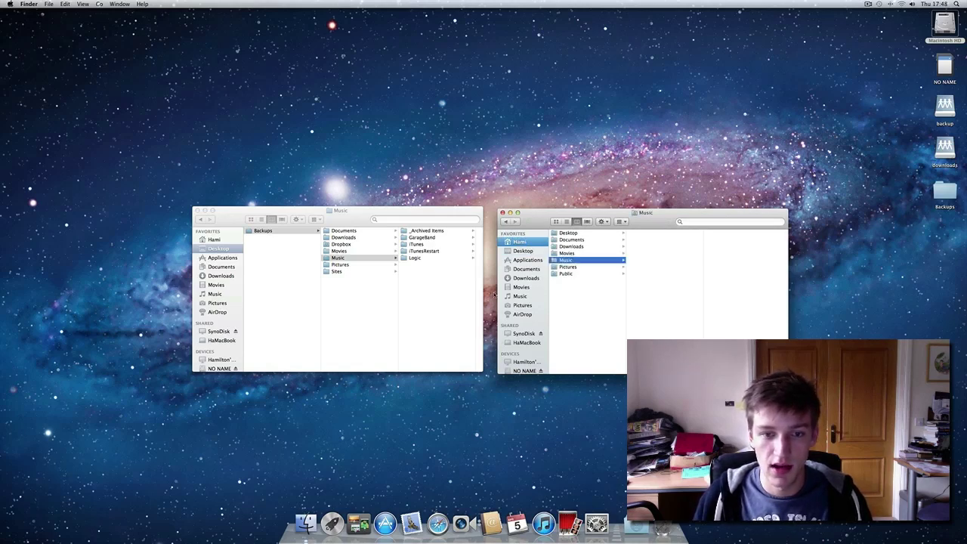
{"action": "left_click", "coordinate": [417, 269]}
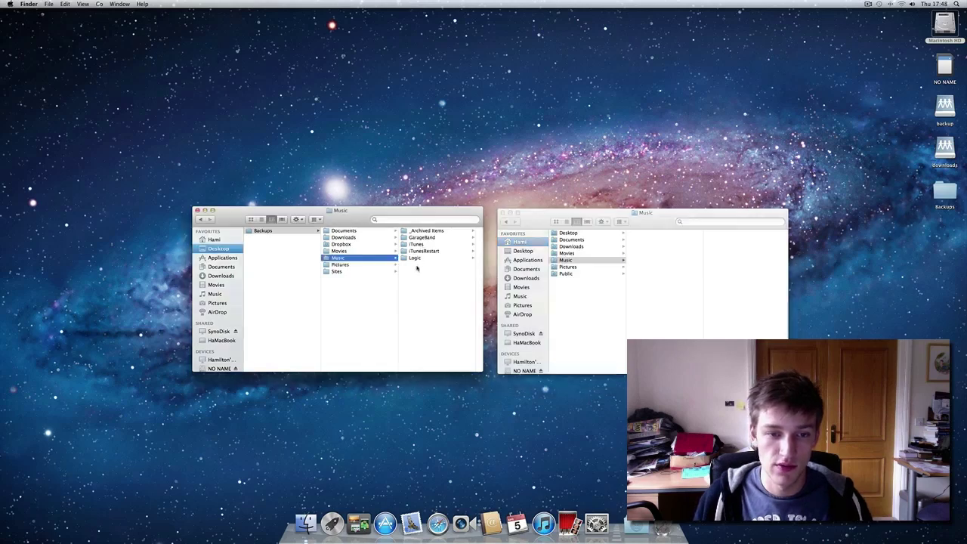
{"action": "left_click_drag", "start_coordinate": [415, 269], "coordinate": [654, 261]}
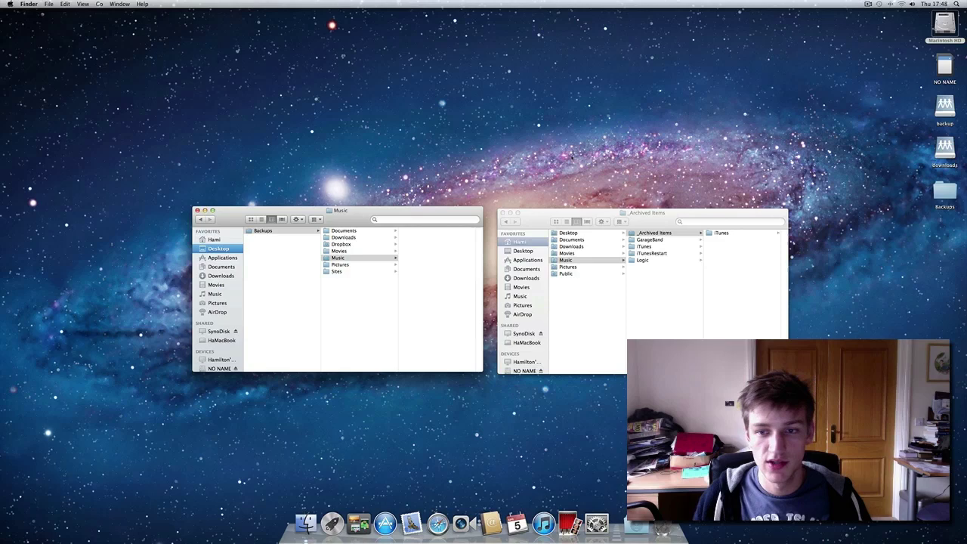
Check the contents of the home Music folder and close both Finder windows.
{"action": "left_click", "coordinate": [536, 218]}
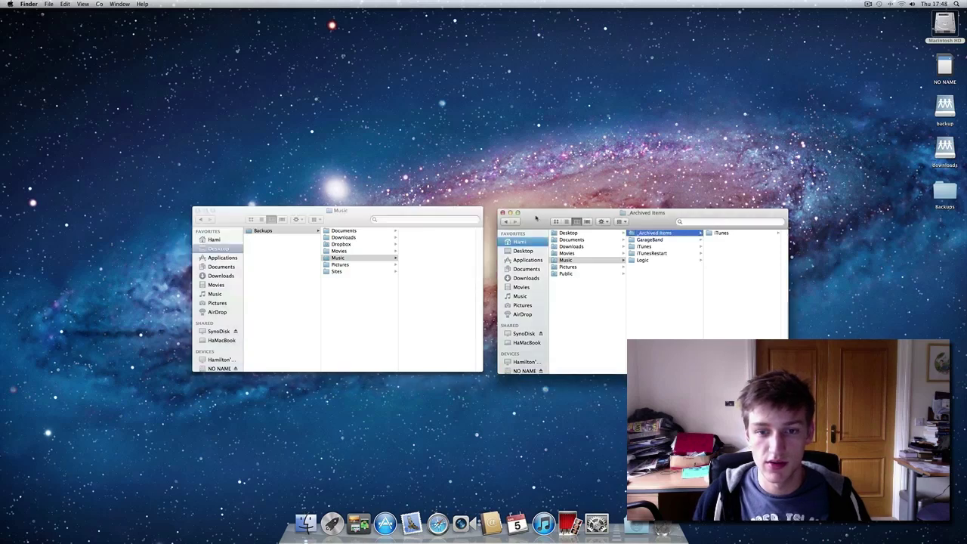
{"action": "left_click", "coordinate": [511, 297]}
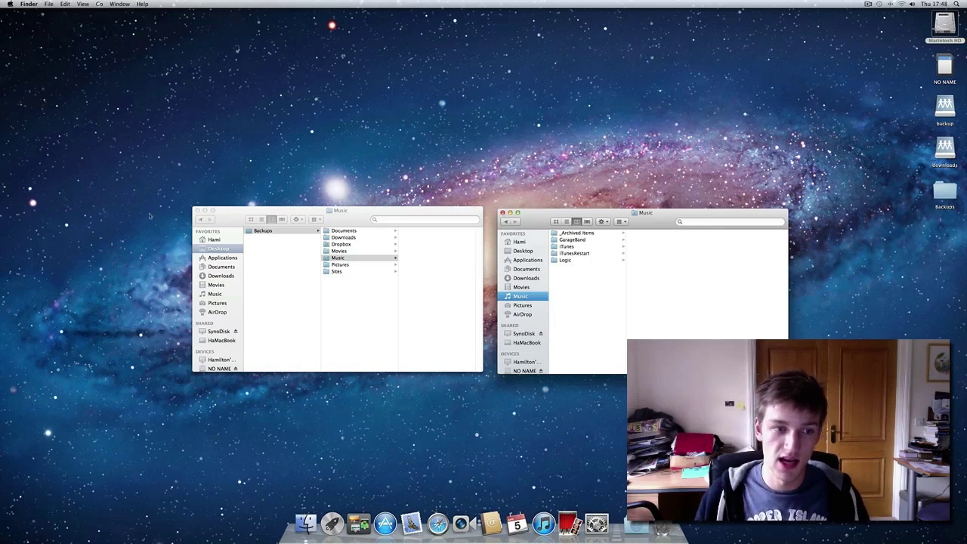
{"action": "left_click", "coordinate": [198, 211]}
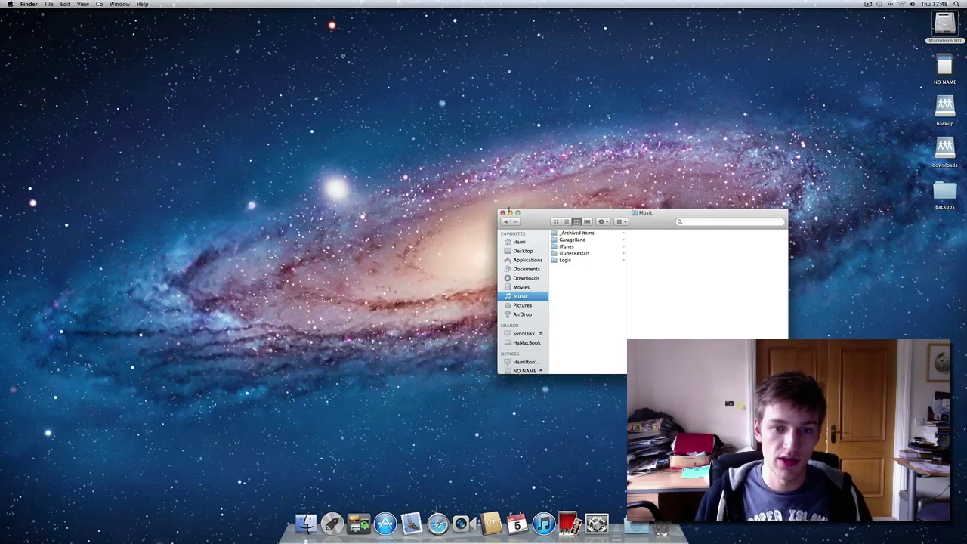
{"action": "left_click", "coordinate": [502, 213]}
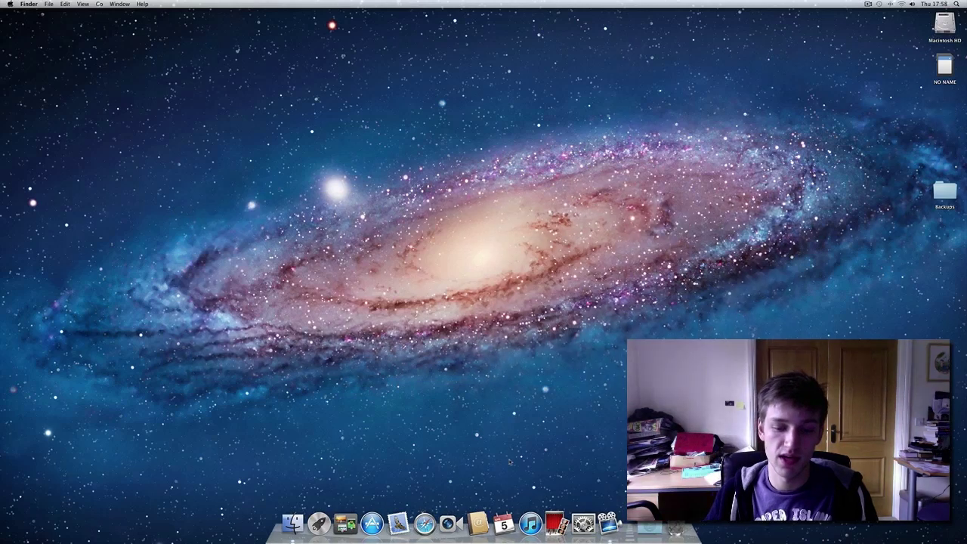
Switch to iTunes, dismiss the iTunes Tutorials window and look through the songs in the music library.
{"action": "left_click", "coordinate": [531, 523]}
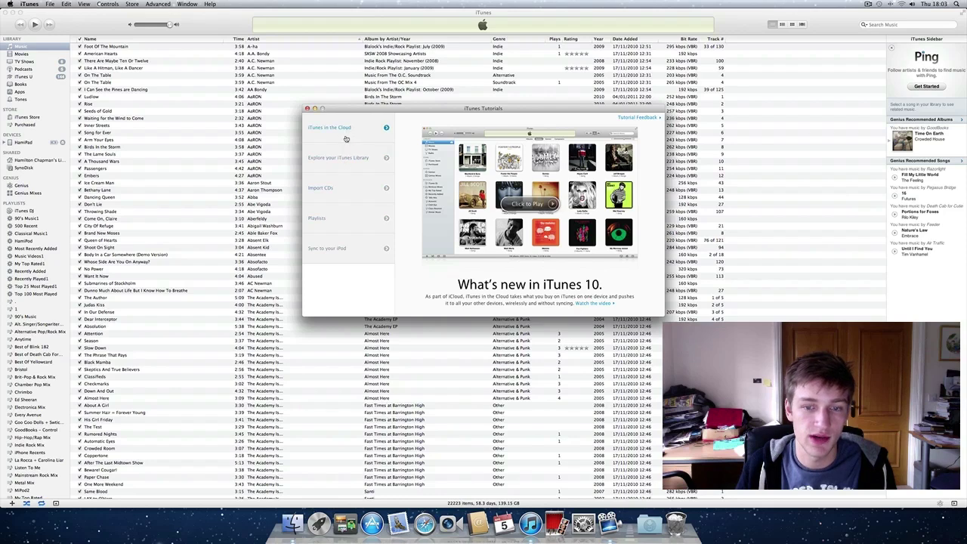
{"action": "left_click", "coordinate": [307, 109]}
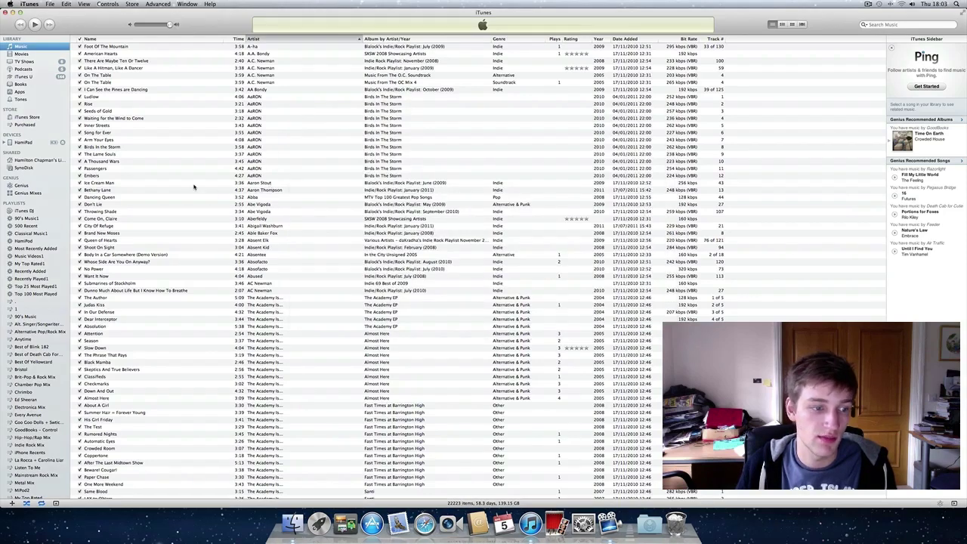
{"action": "left_click", "coordinate": [139, 190]}
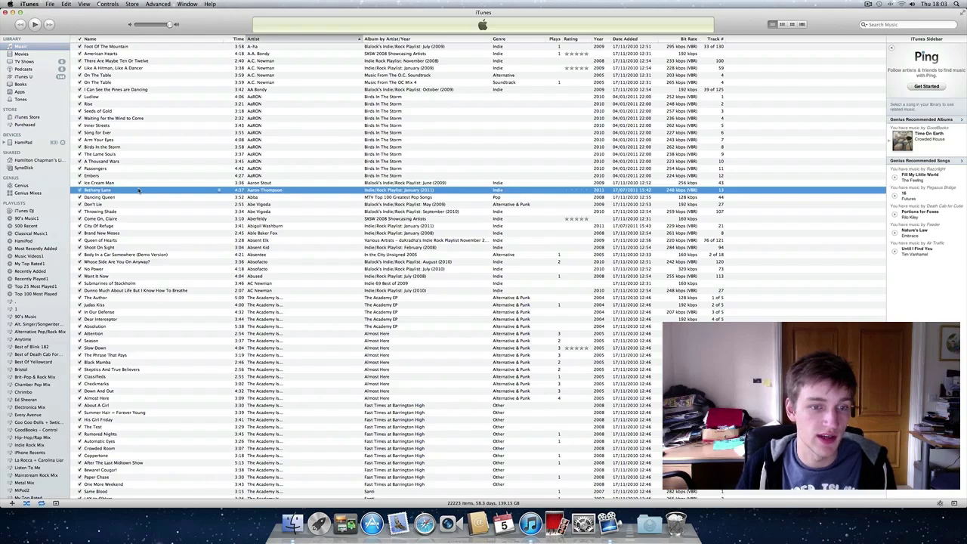
{"action": "scroll", "coordinate": [139, 190], "scroll_direction": "down", "scroll_amount": 20}
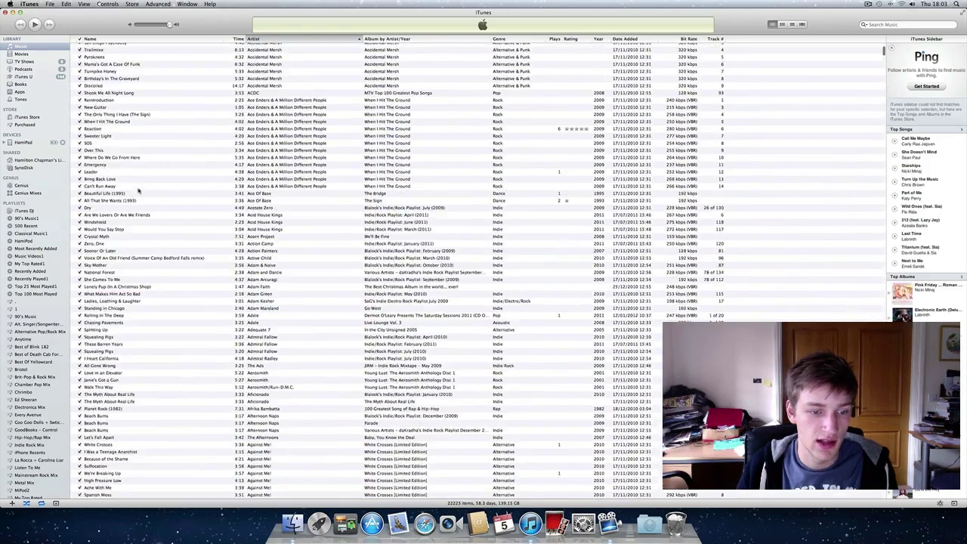
{"action": "scroll", "coordinate": [139, 190], "scroll_direction": "up", "scroll_amount": 20}
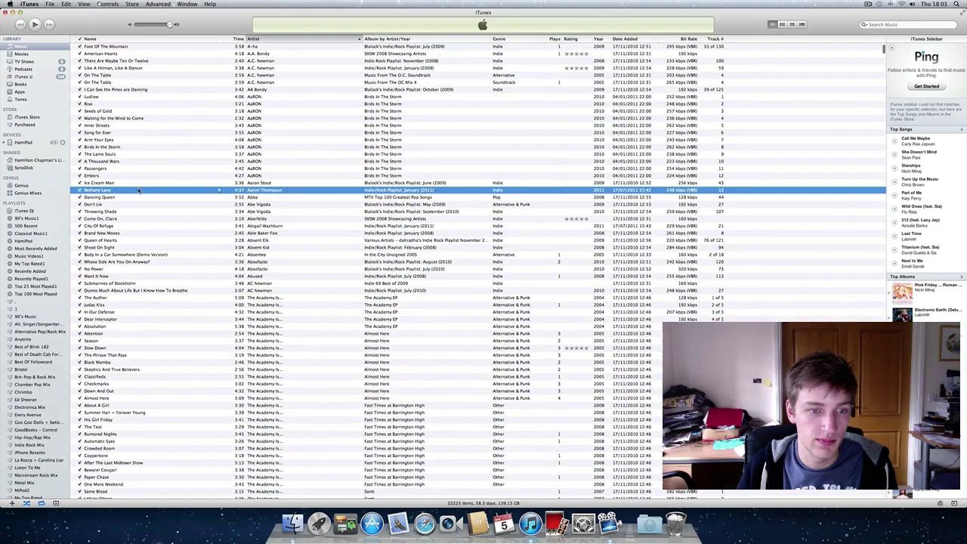
{"action": "scroll", "coordinate": [139, 191], "scroll_direction": "down", "scroll_amount": 20}
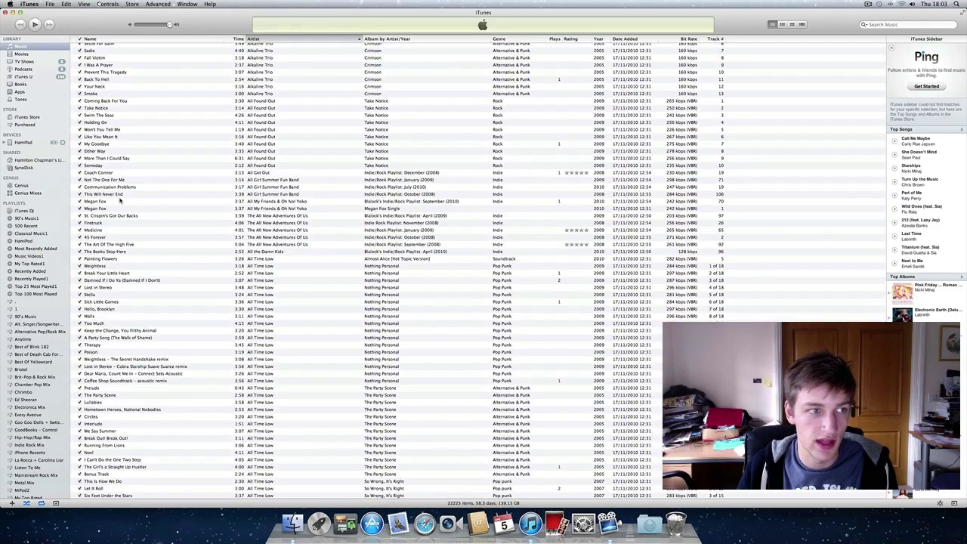
Examine the Apps, iTunes U and Podcasts libraries, the playlists and the connected iPad's summary, and return to the music library.
{"action": "left_click", "coordinate": [20, 91]}
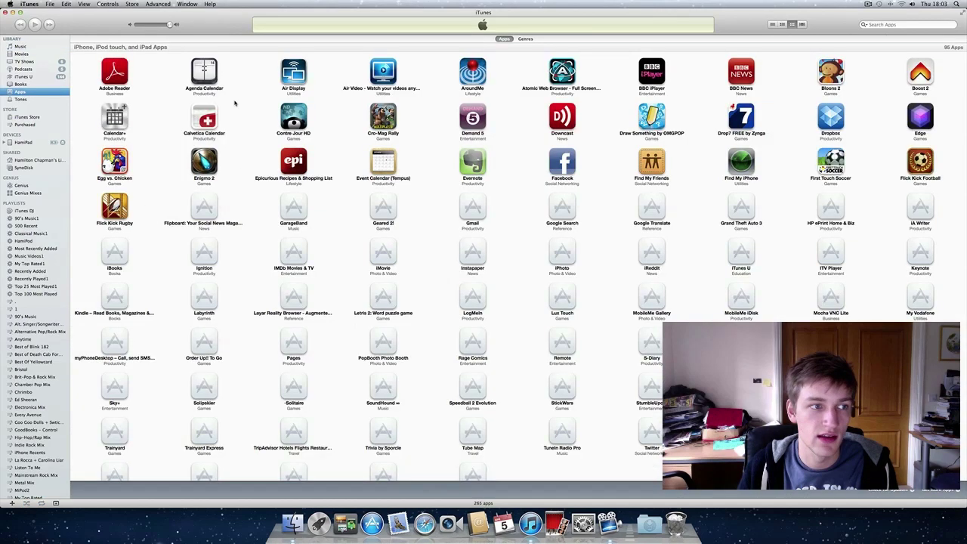
{"action": "left_click", "coordinate": [23, 77]}
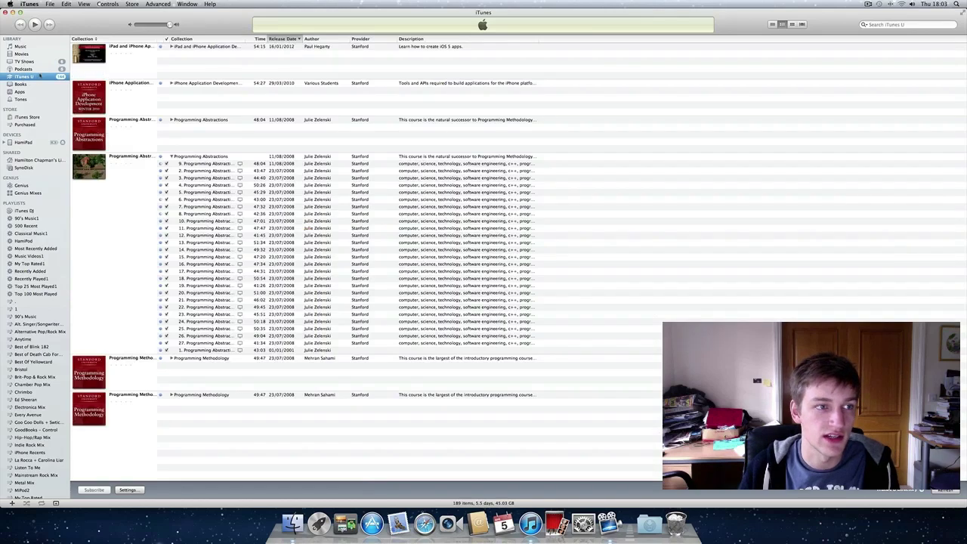
{"action": "left_click", "coordinate": [38, 69]}
{"action": "left_click", "coordinate": [18, 46]}
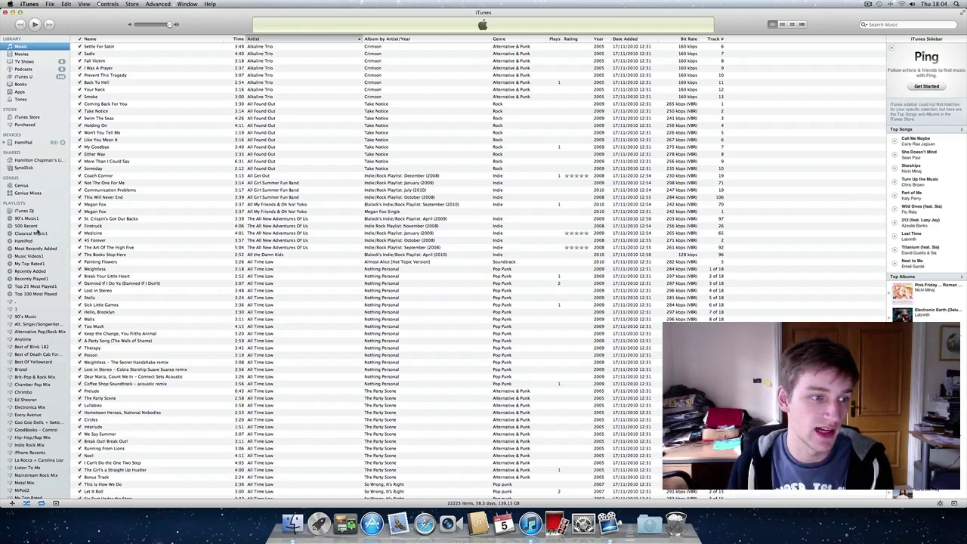
{"action": "scroll", "coordinate": [36, 233], "scroll_direction": "down", "scroll_amount": 5}
{"action": "scroll", "coordinate": [34, 197], "scroll_direction": "up", "scroll_amount": 5}
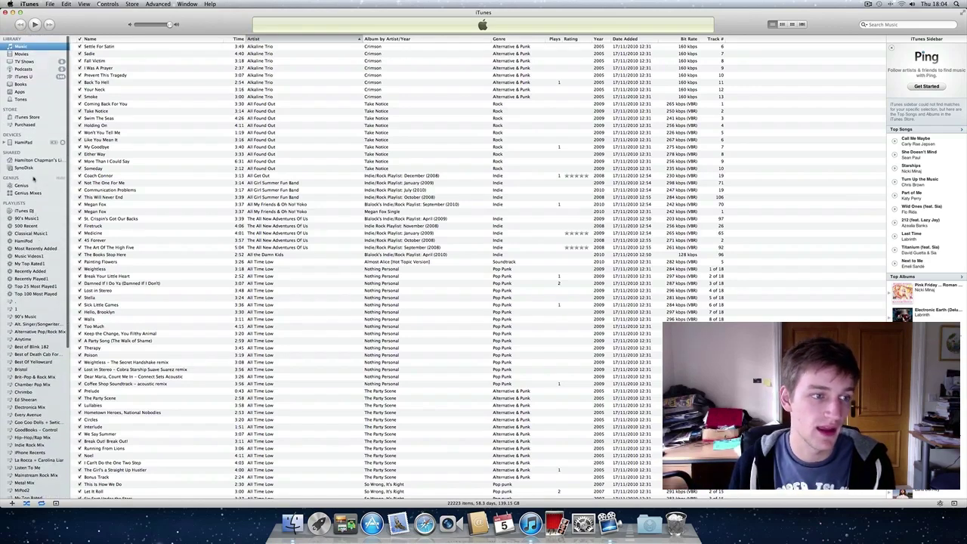
{"action": "left_click", "coordinate": [24, 142]}
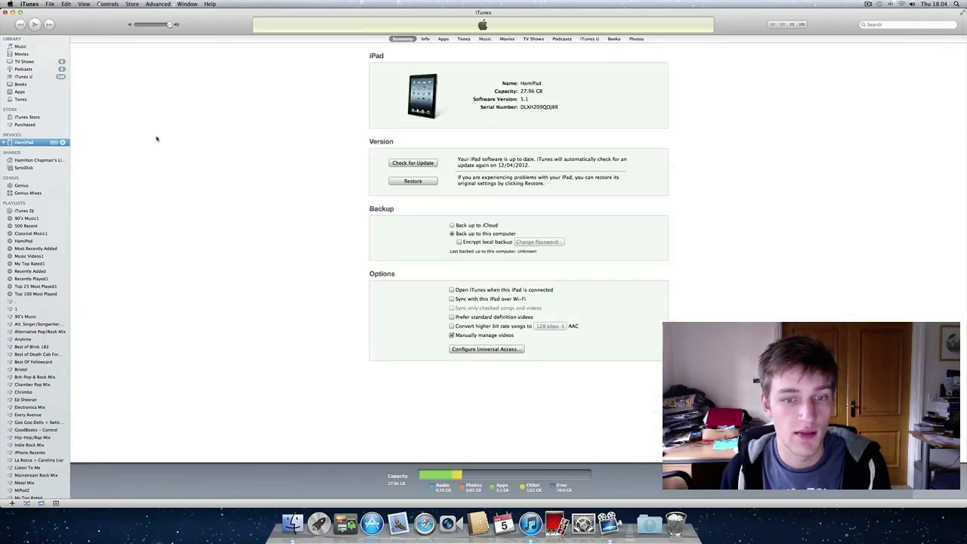
{"action": "left_click", "coordinate": [23, 46]}
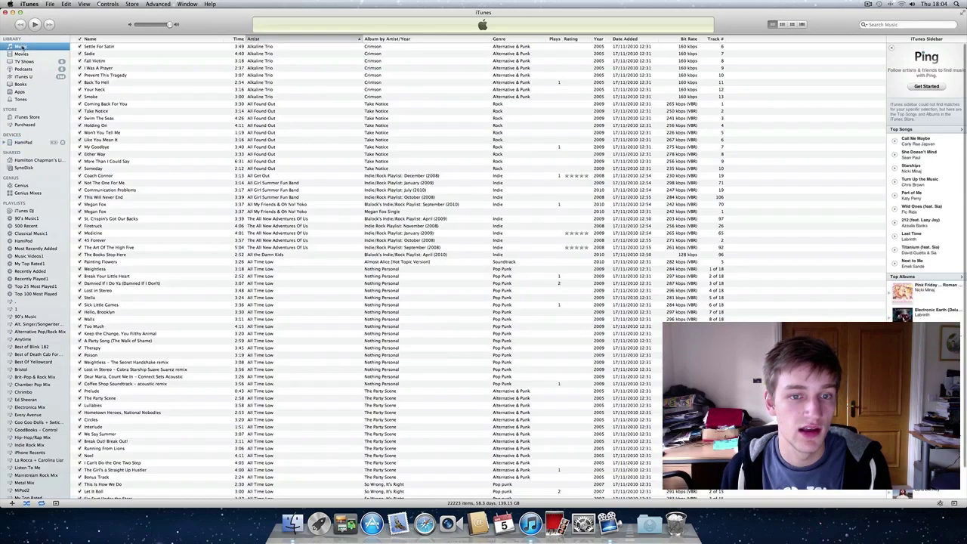